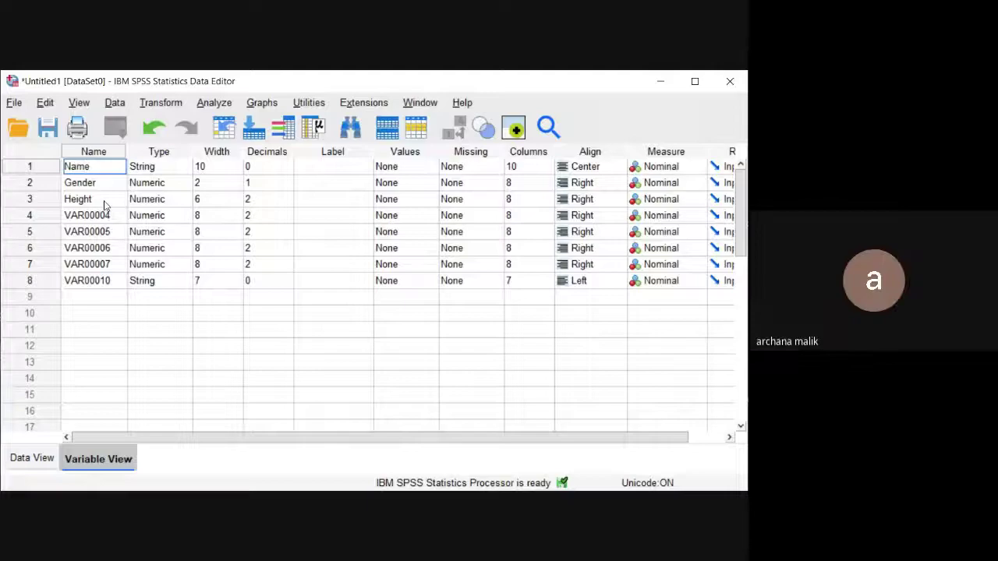
Step: Set the number of decimals for the Gender variable to 0
click(156, 184)
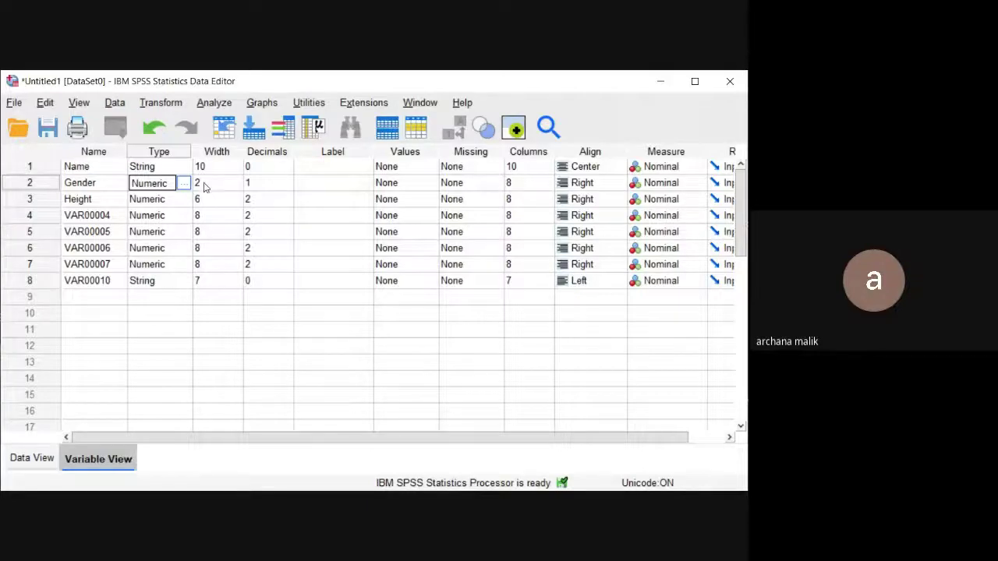
click(259, 182)
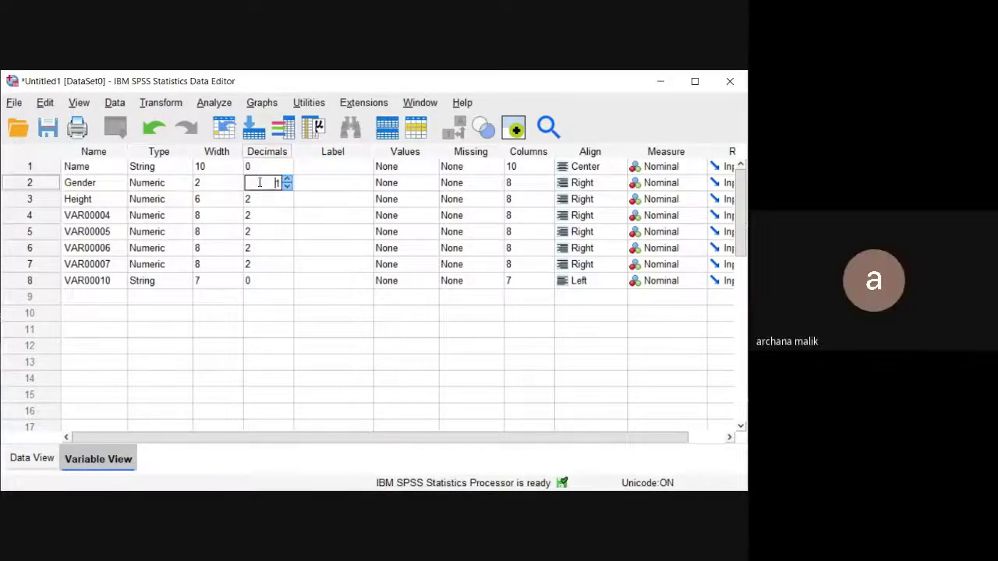
click(307, 180)
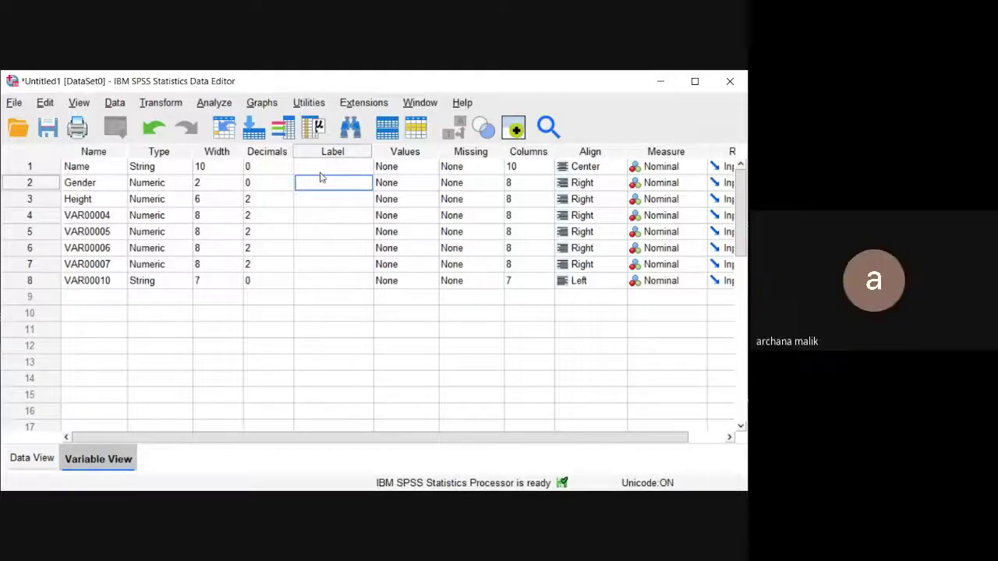
click(320, 173)
click(319, 182)
Step: Inspect the unnamed variables' columns in the data grid, then return to the variable definitions
click(29, 460)
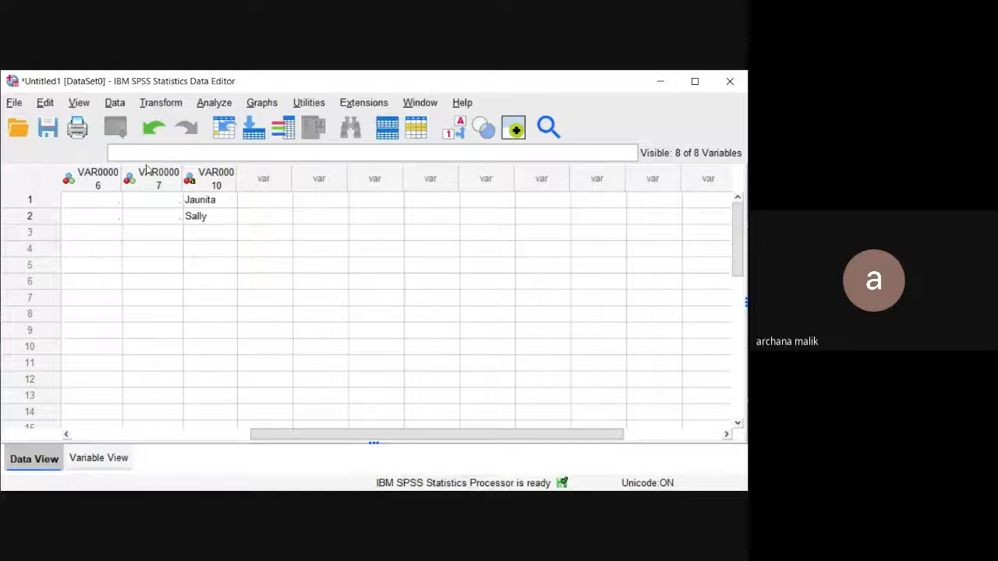
click(113, 182)
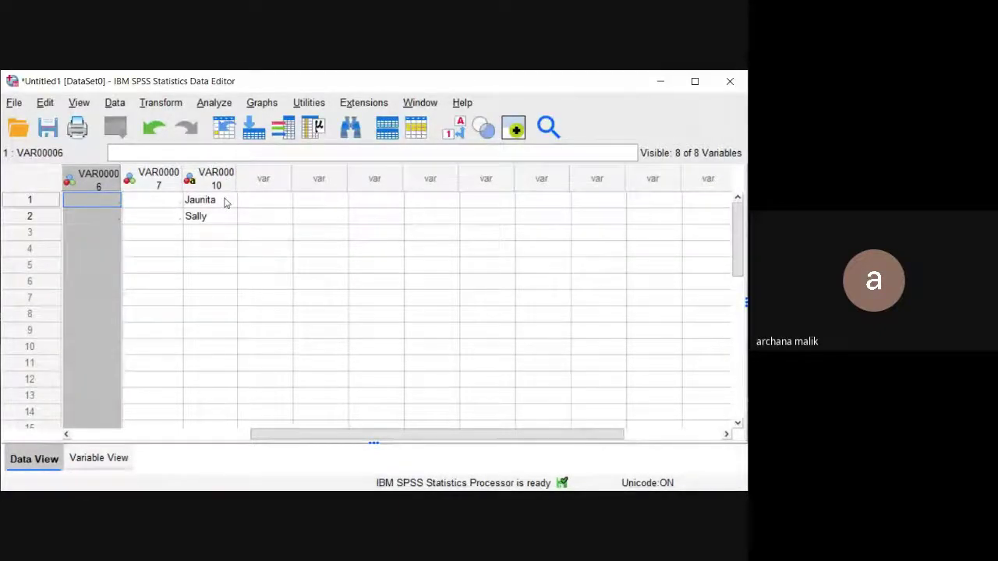
click(101, 215)
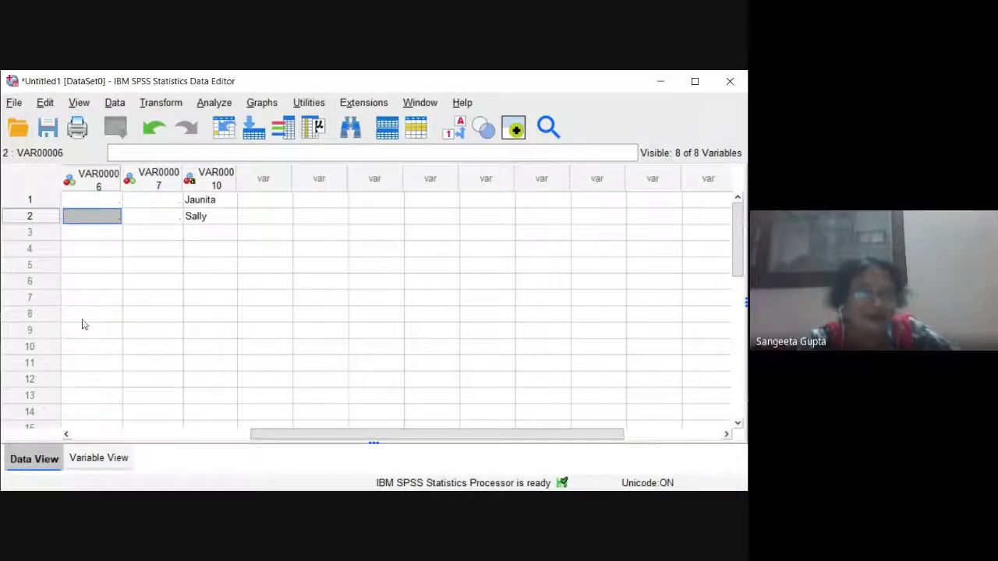
click(99, 459)
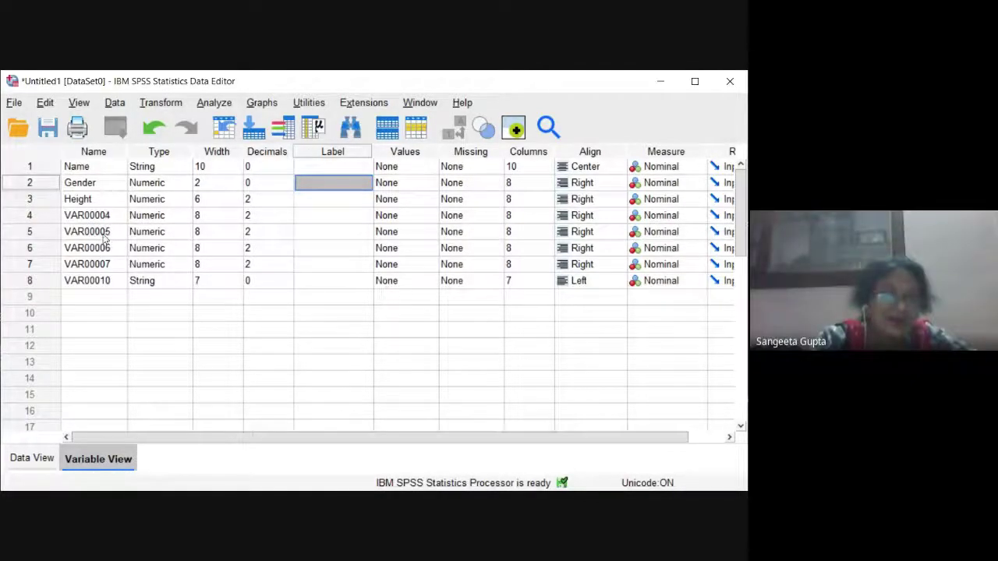
Step: Clear the first variable's name and re-enter it as Name
double_click(101, 167)
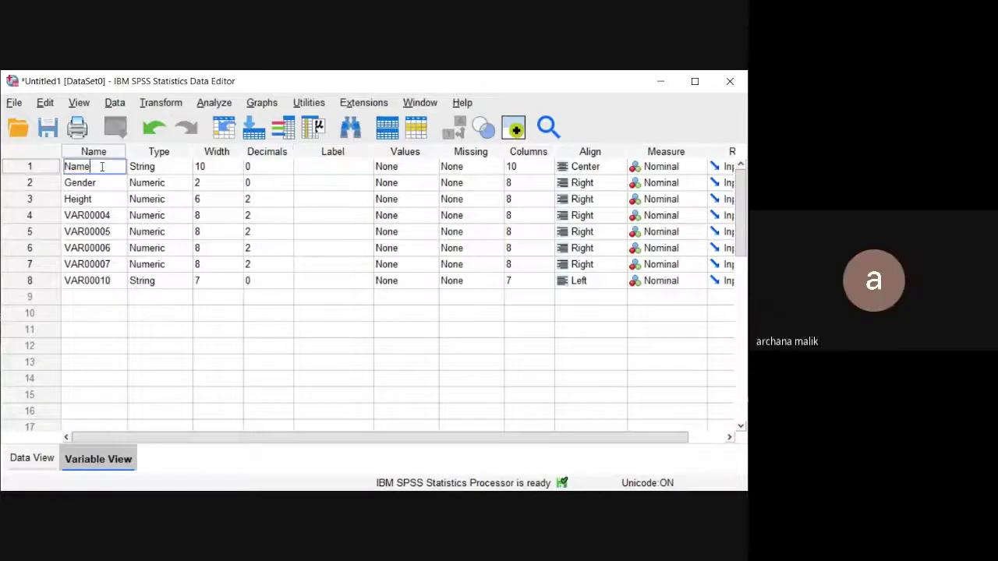
key(BackSpace)
key(BackSpace)
key(BackSpace)
key(BackSpace)
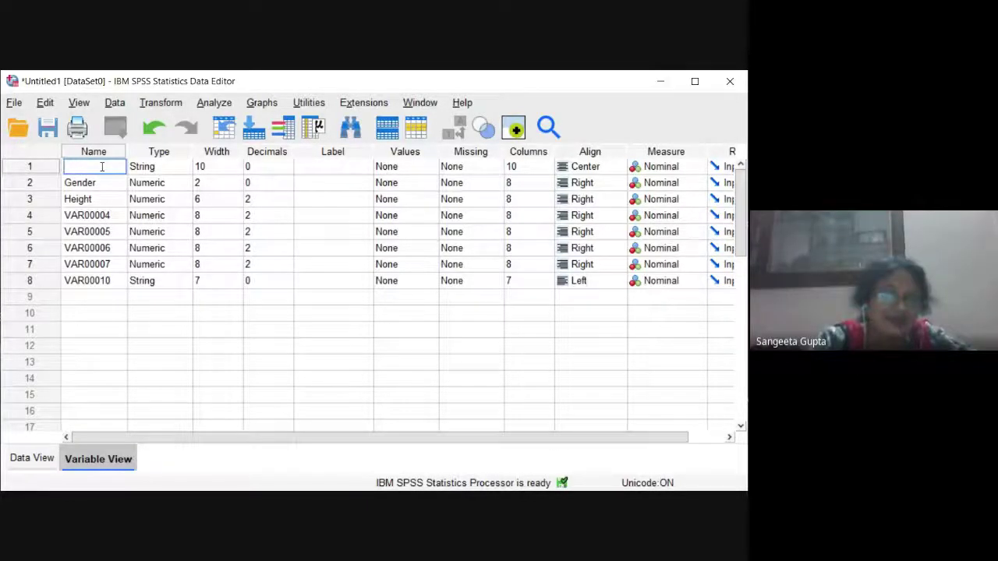
text(Name)
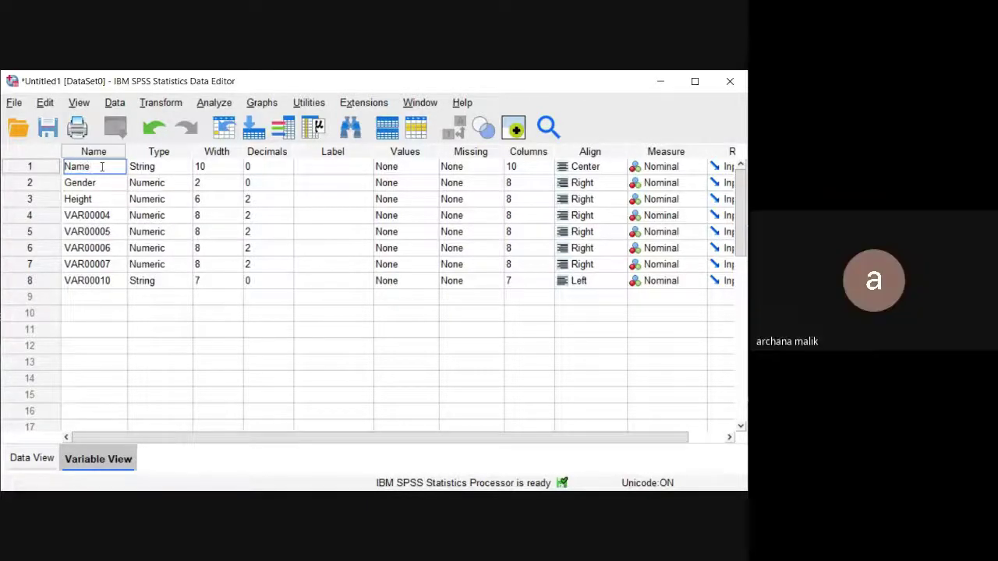
drag(69, 221, 160, 303)
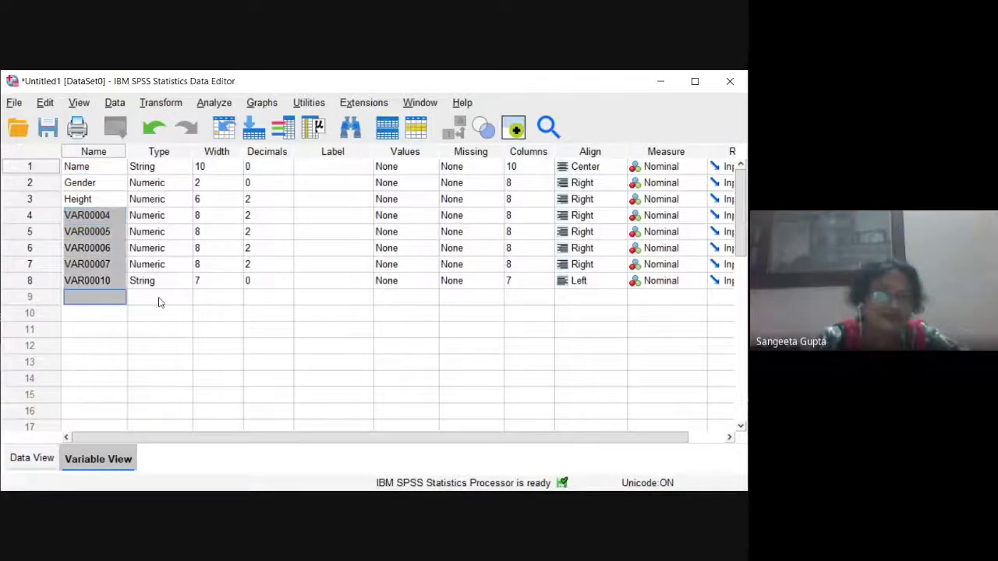
right_click(117, 302)
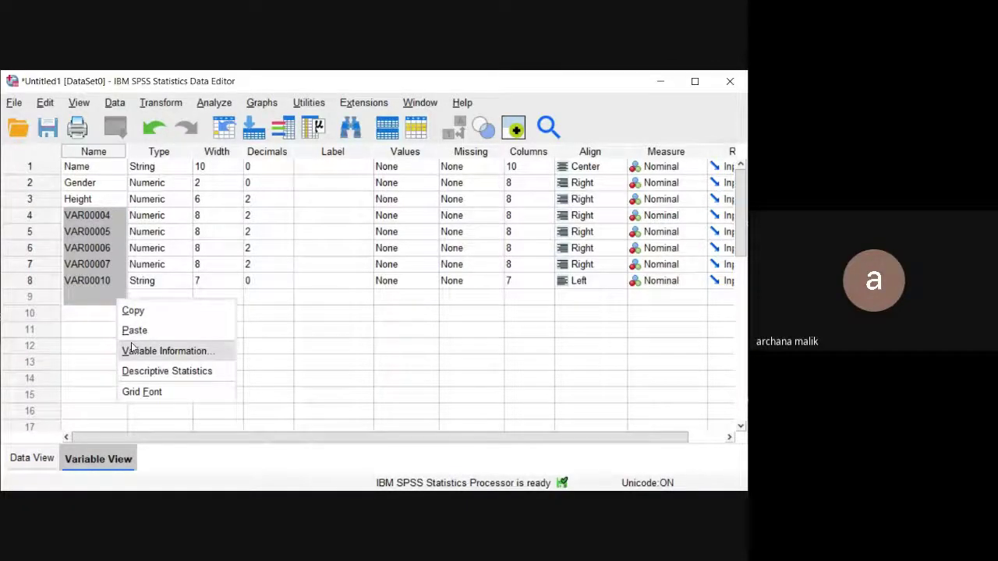
click(75, 280)
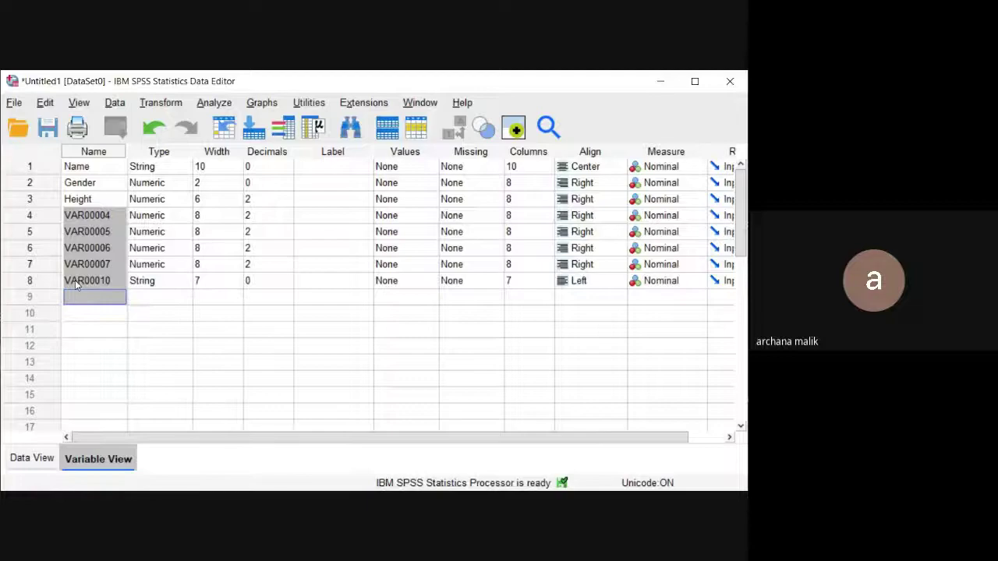
right_click(75, 280)
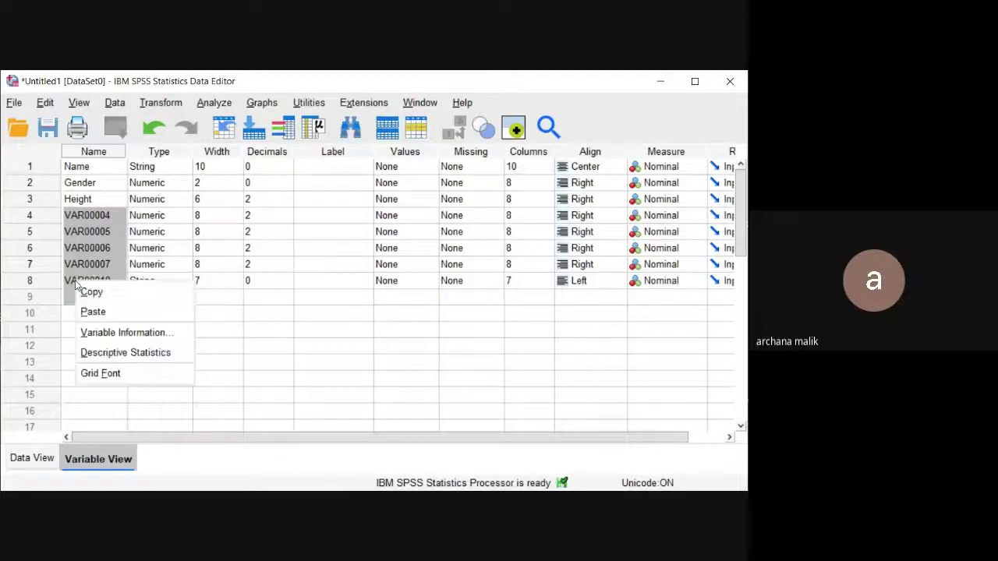
Step: Delete the variable VAR00004 from the variable definitions
click(48, 213)
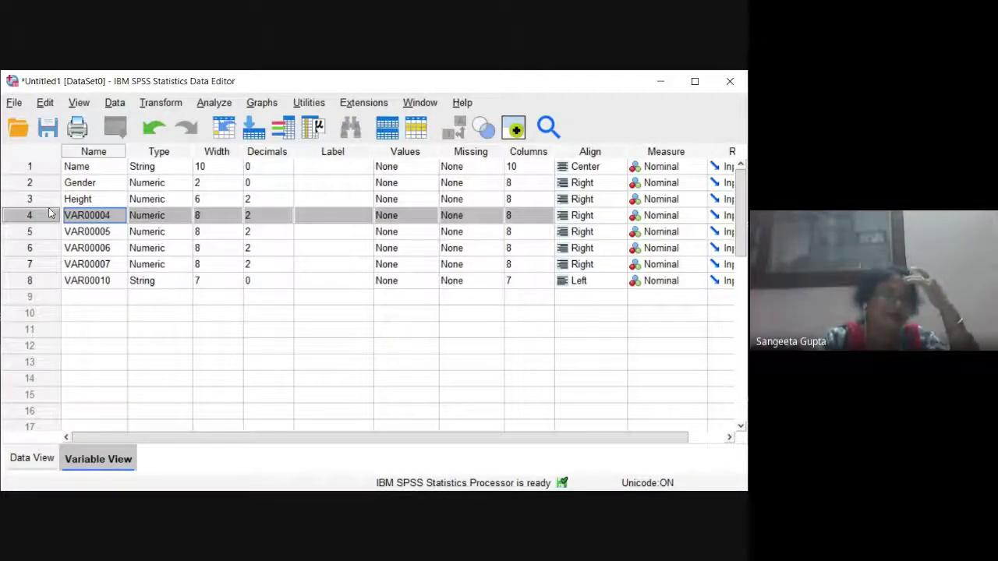
right_click(49, 213)
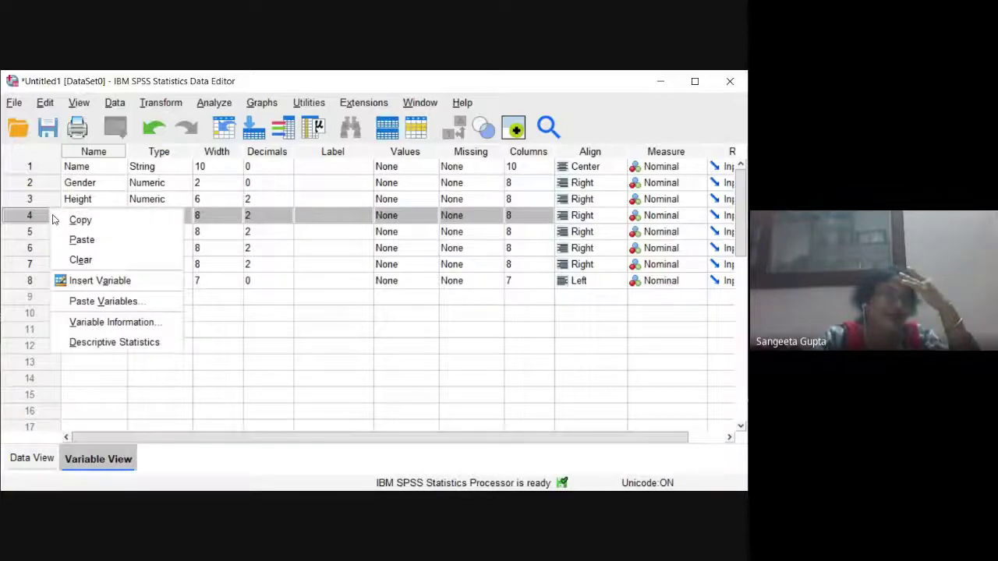
click(81, 261)
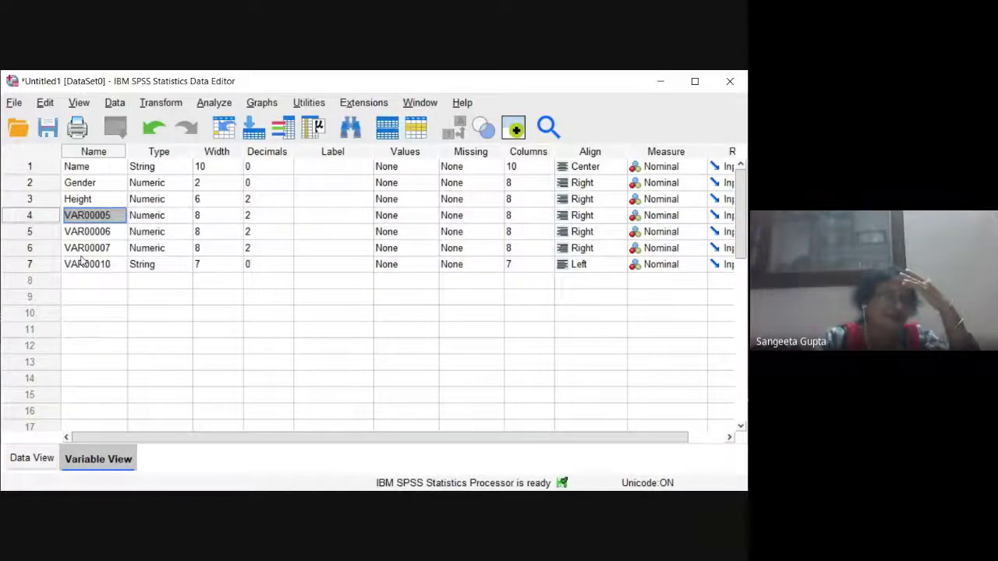
Step: Try to clear the variables VAR00005 through VAR00010 together by extending the selection from row 4 to row 7
click(56, 220)
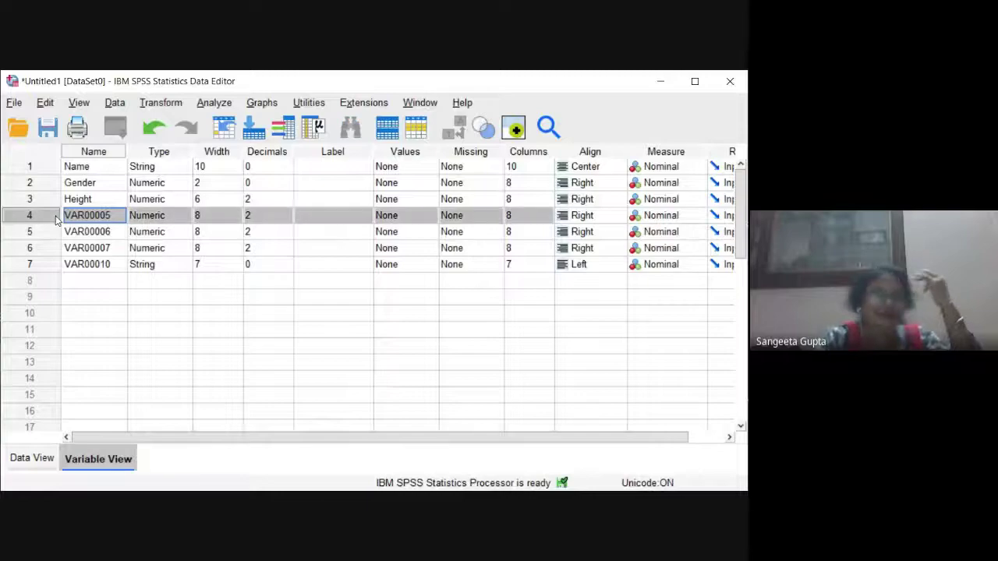
key(shift+Down)
key(shift+Down)
key(shift+Down)
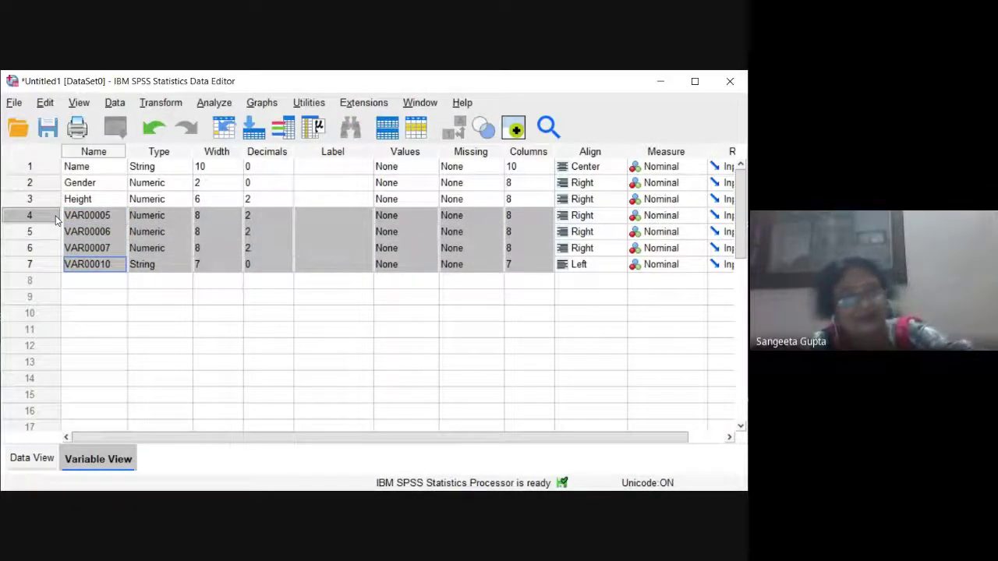
right_click(56, 221)
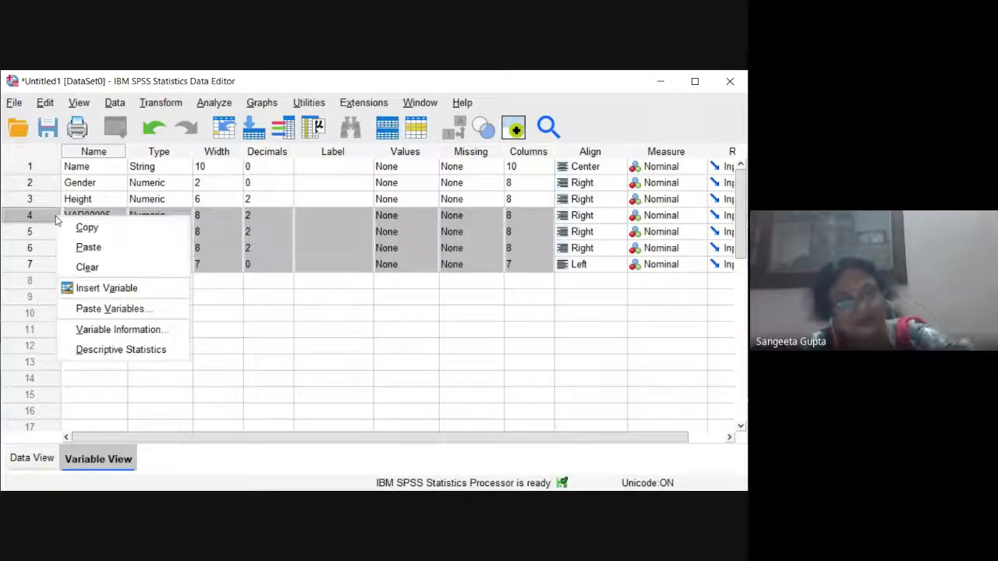
click(78, 269)
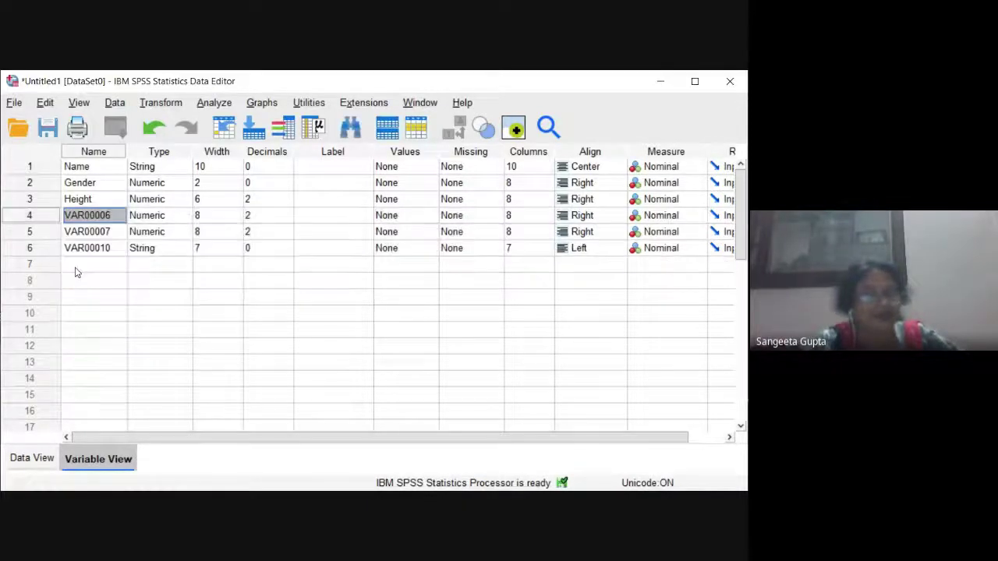
click(47, 216)
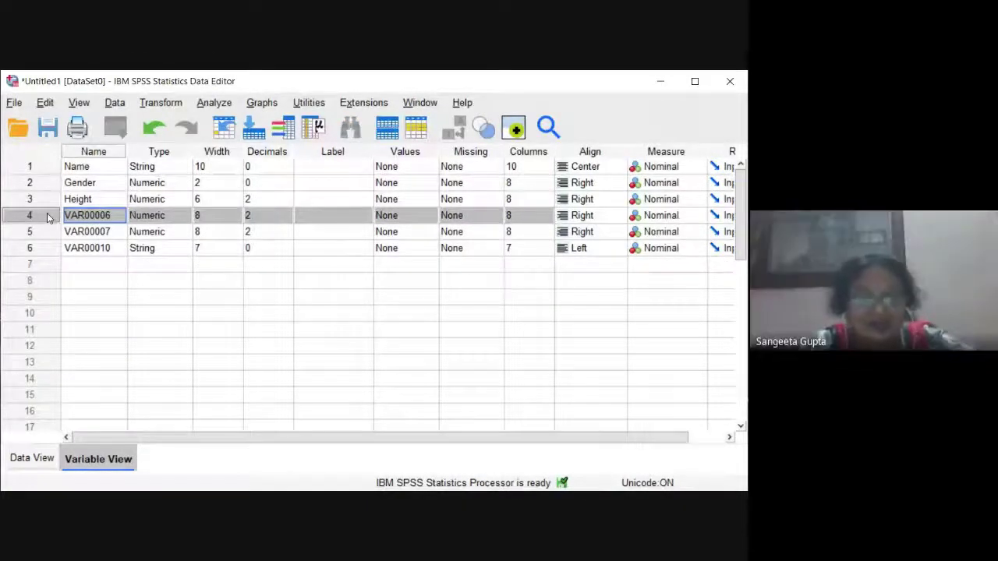
key(shift+Down)
key(shift+Down)
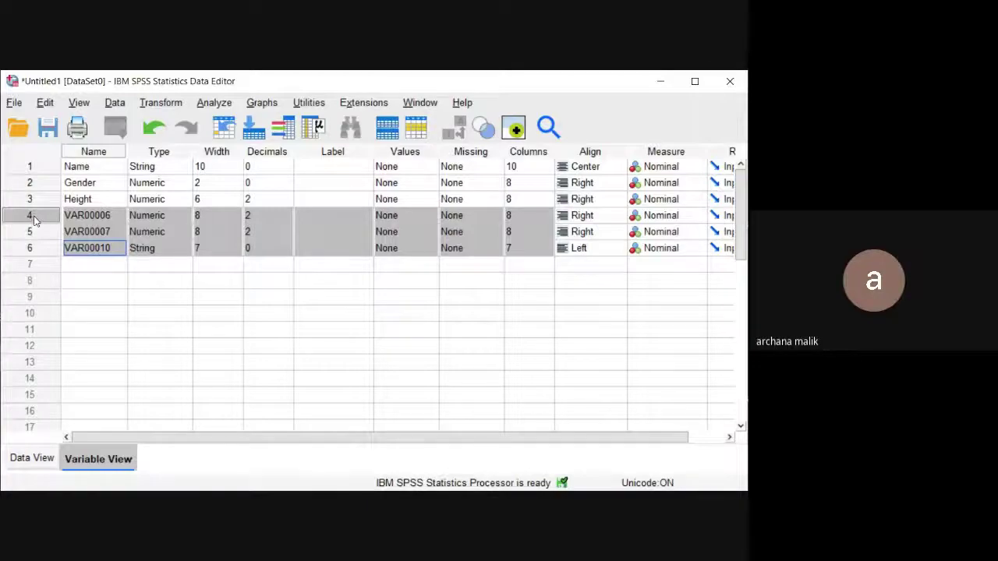
key(shift+Down)
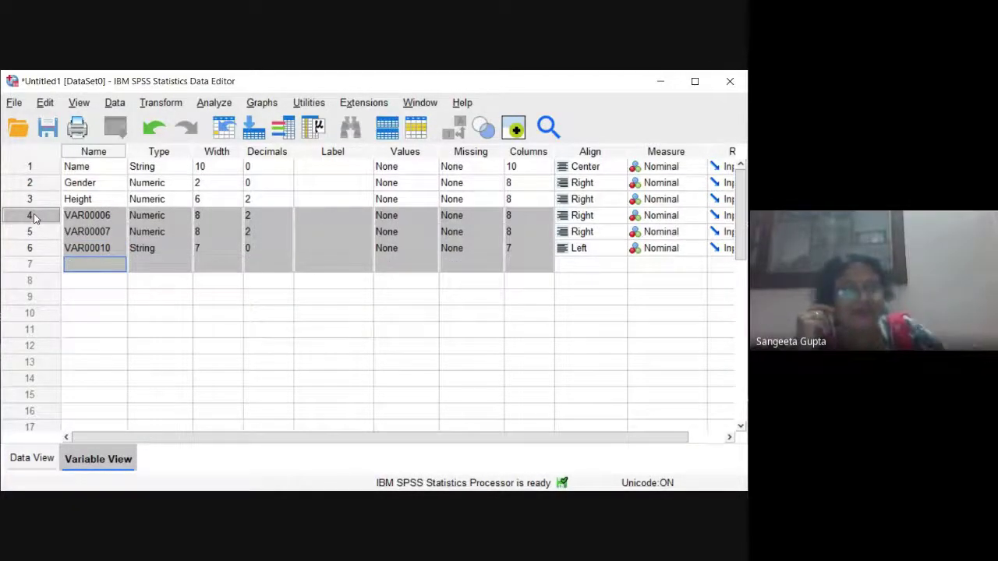
key(shift+Down)
key(shift+Down)
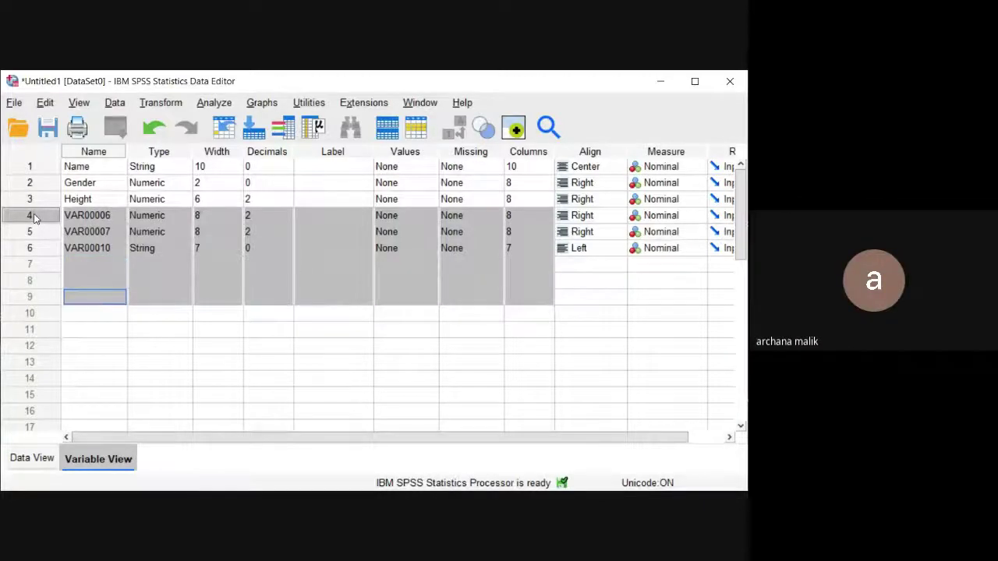
key(shift+Up)
key(shift+Up)
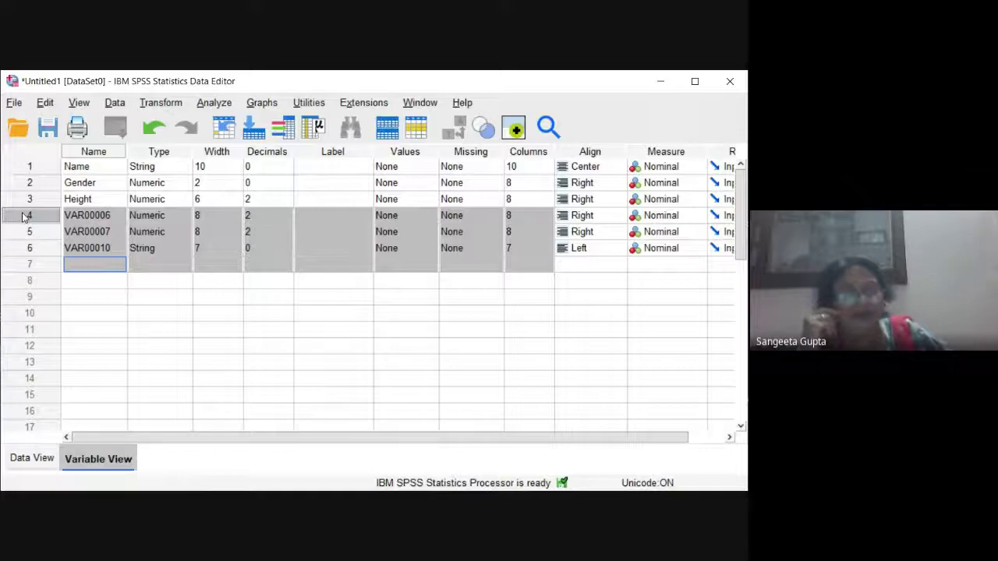
double_click(24, 216)
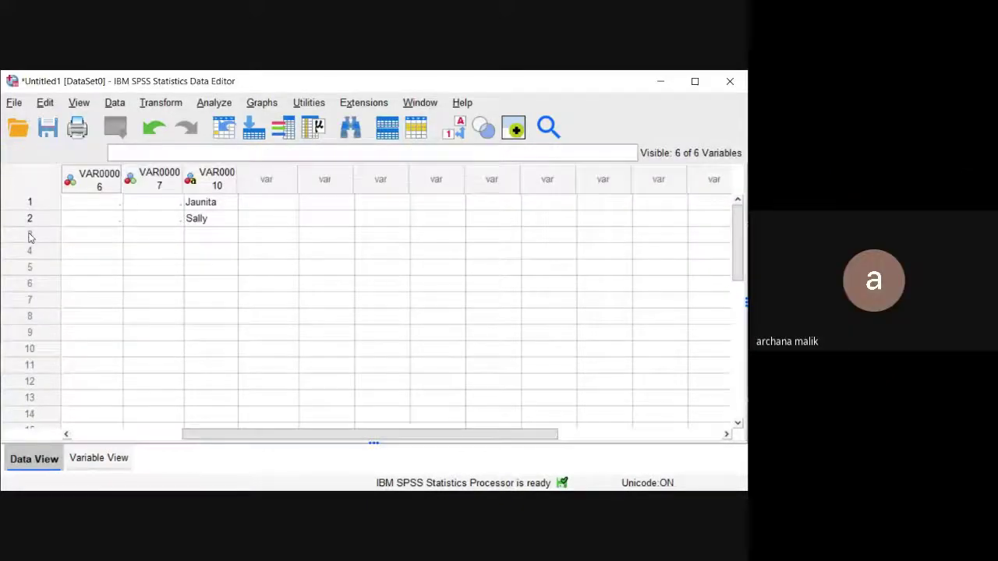
click(99, 459)
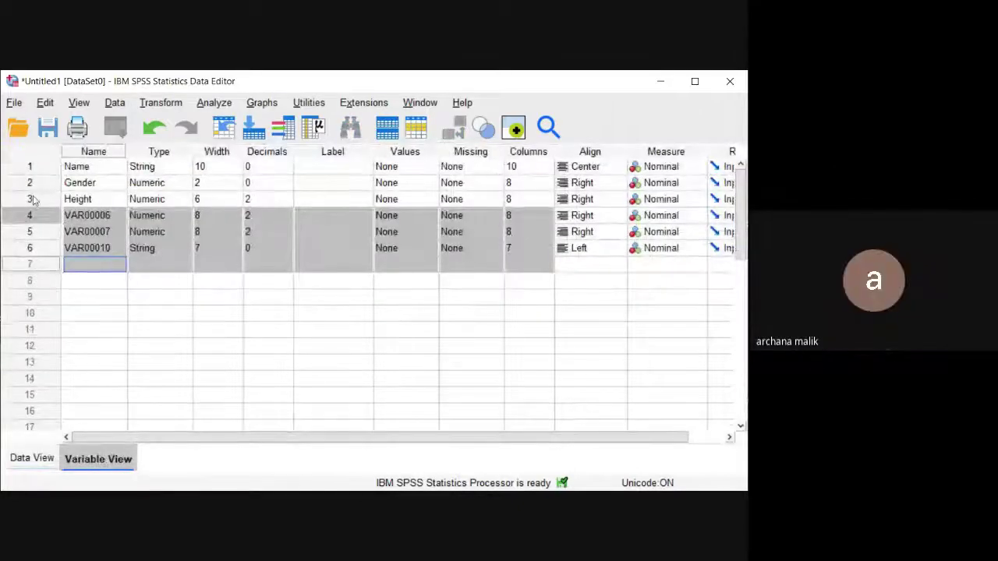
click(82, 283)
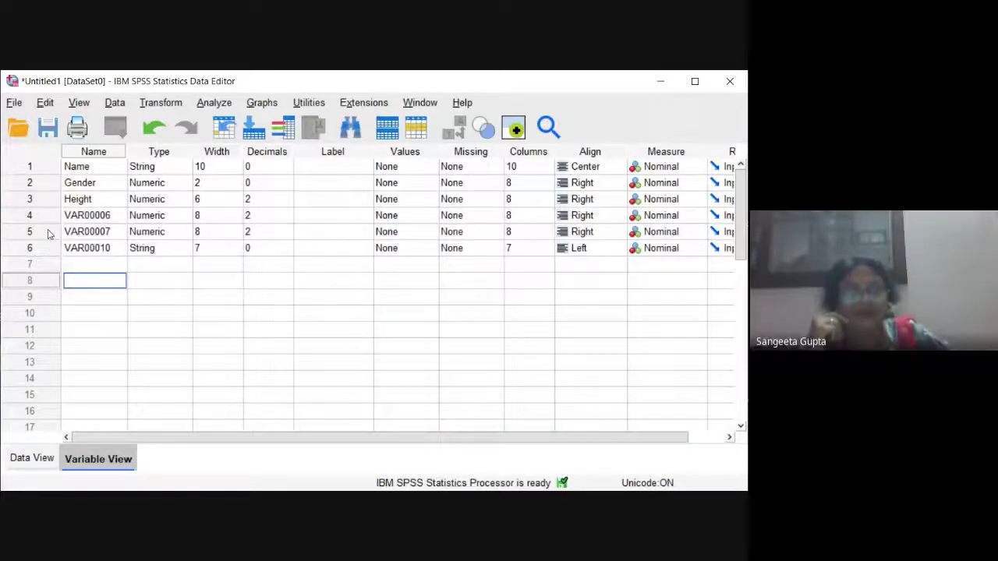
click(41, 218)
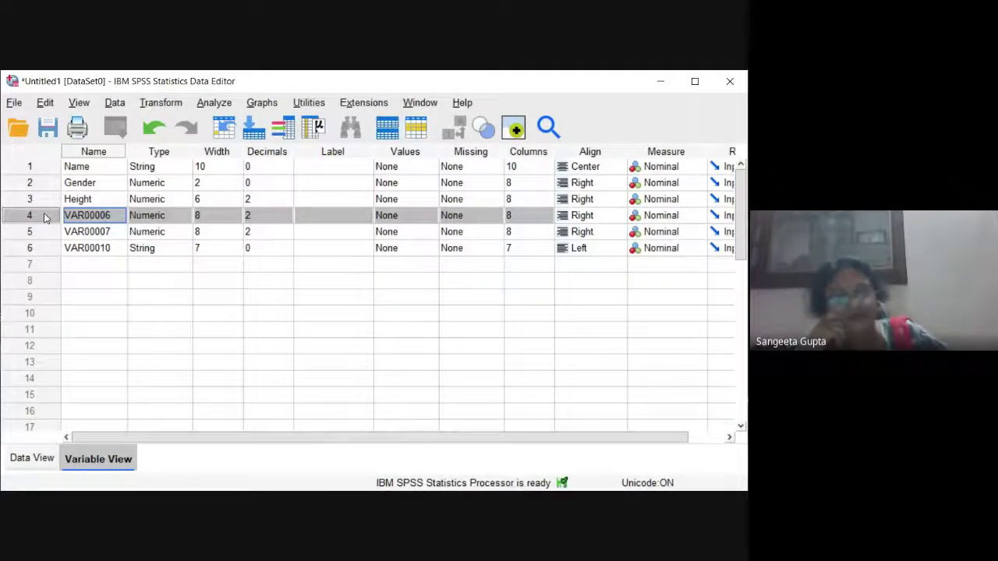
key(shift+Down)
key(shift+Down)
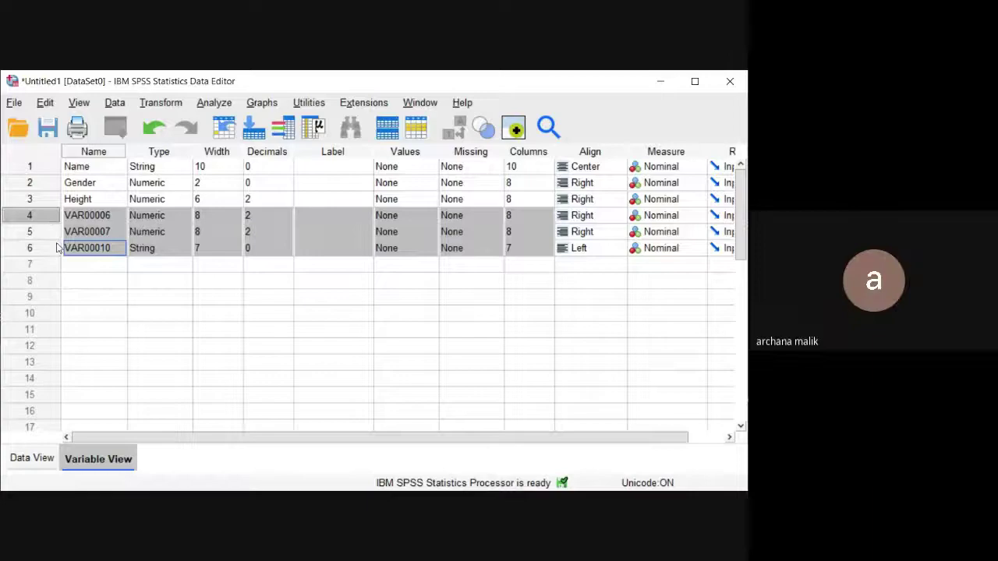
click(31, 248)
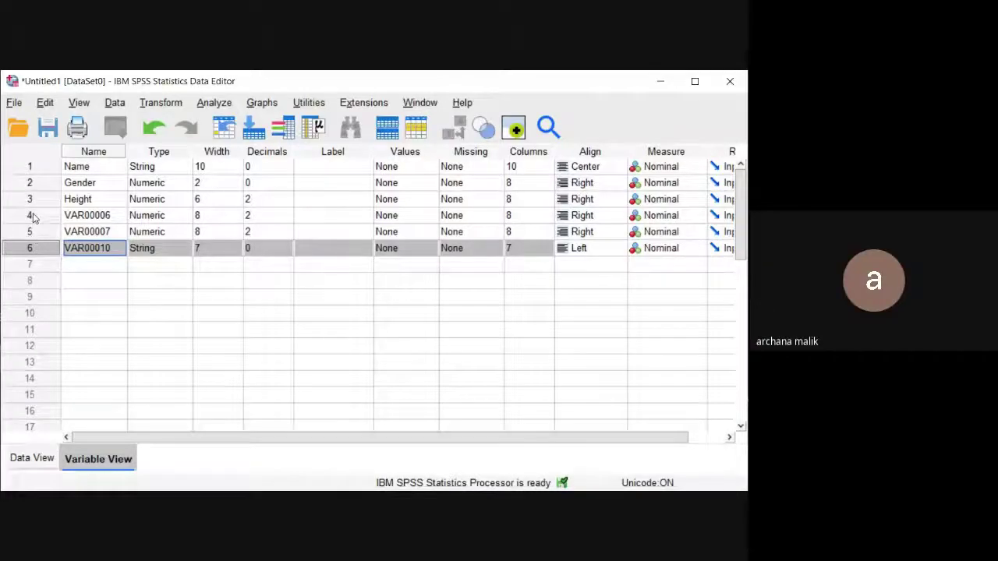
Step: Select the full rows of VAR00006, VAR00007 and VAR00010 as one range and delete these variables
click(31, 215)
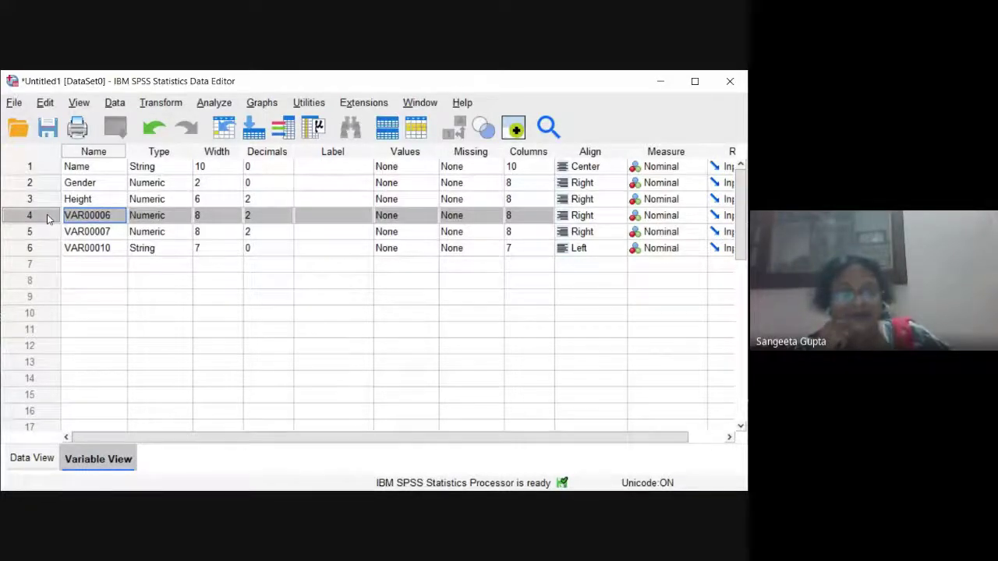
key(shift+Down)
key(shift+Down)
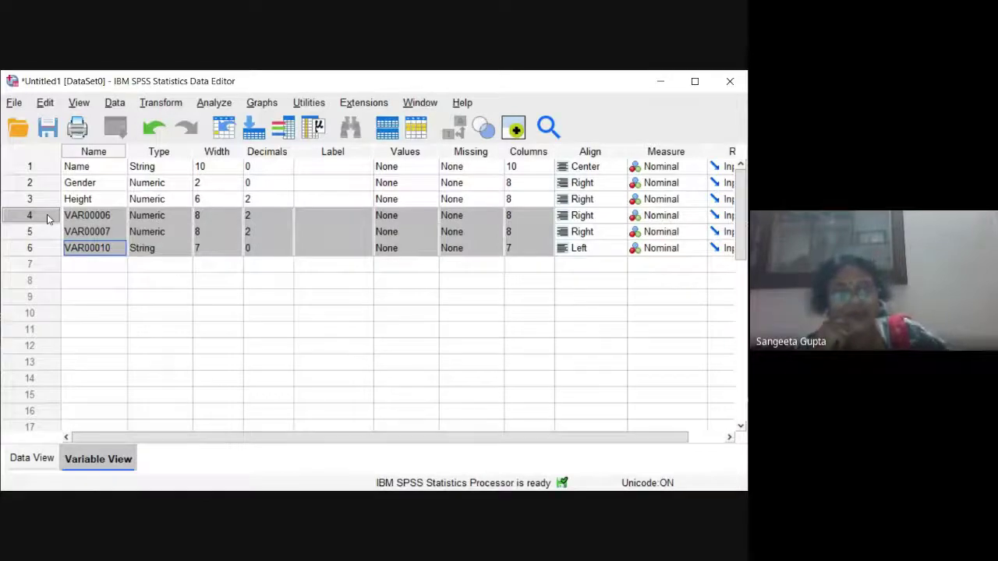
shift+click(31, 250)
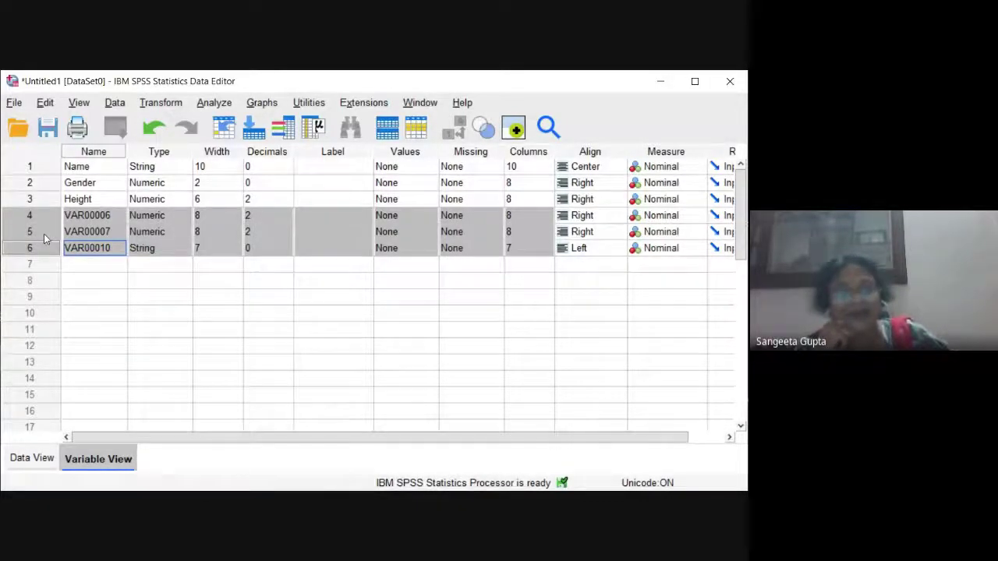
right_click(44, 238)
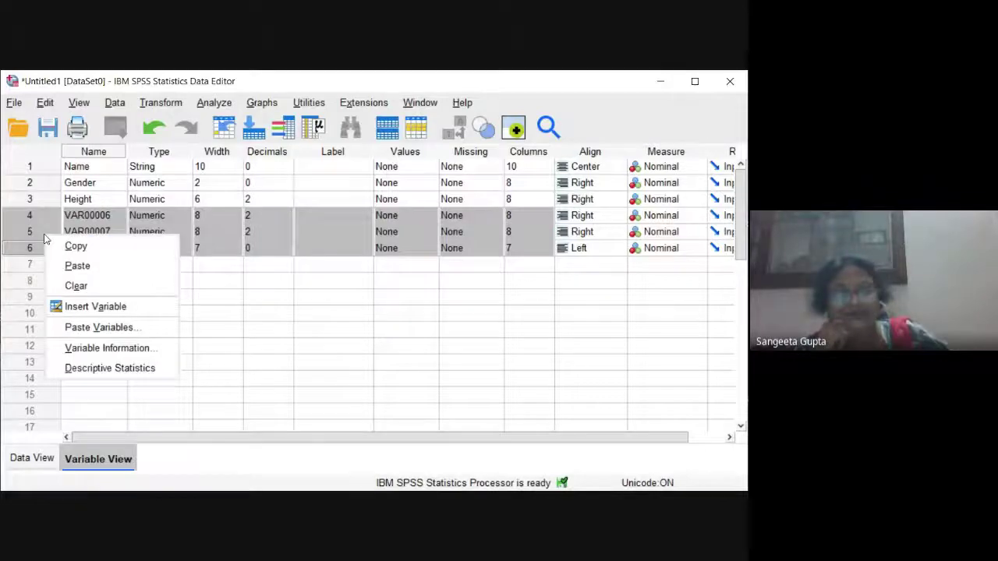
click(88, 284)
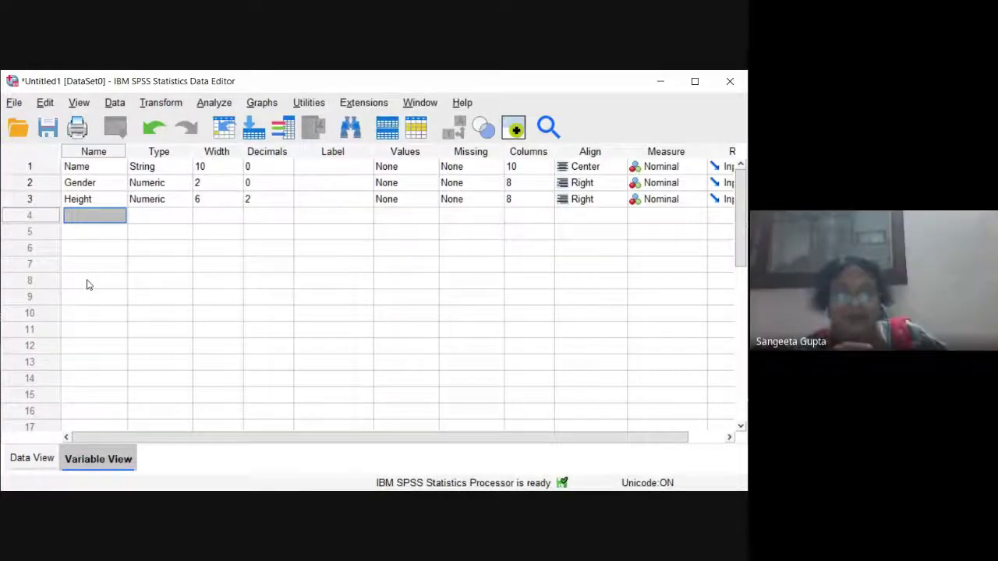
Step: Check the data grid for leftover unnamed variable columns, then return to the variable definitions
click(34, 461)
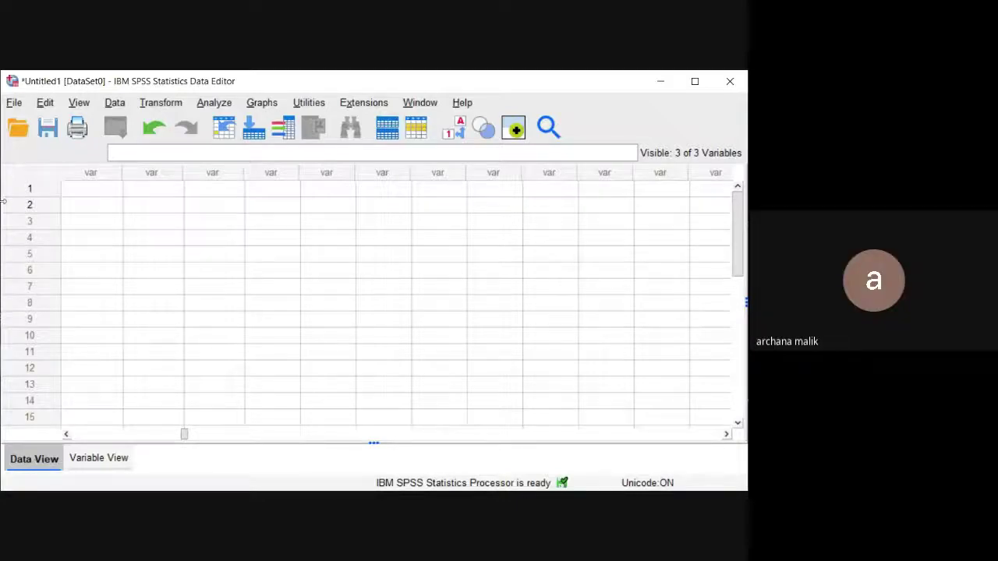
click(88, 188)
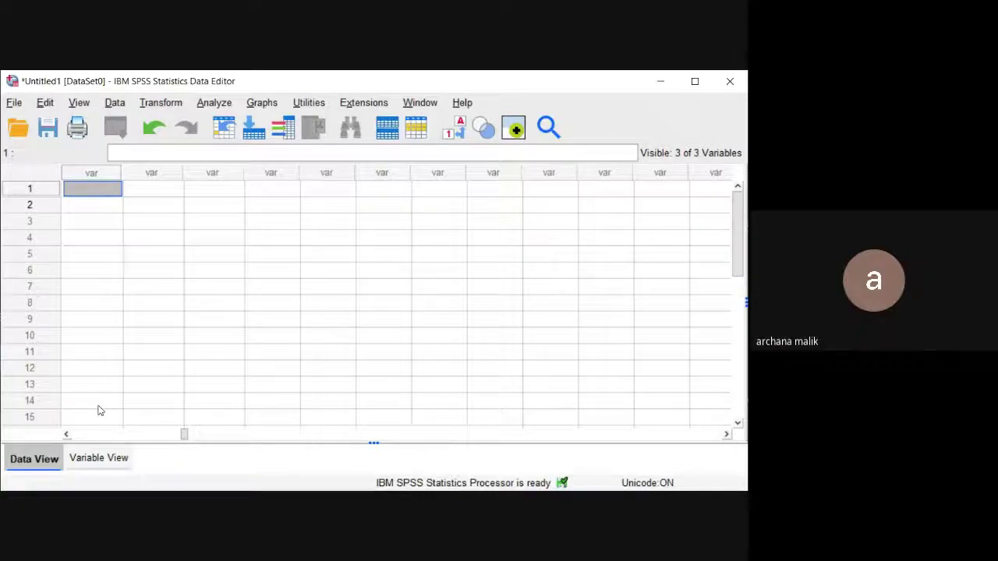
click(100, 460)
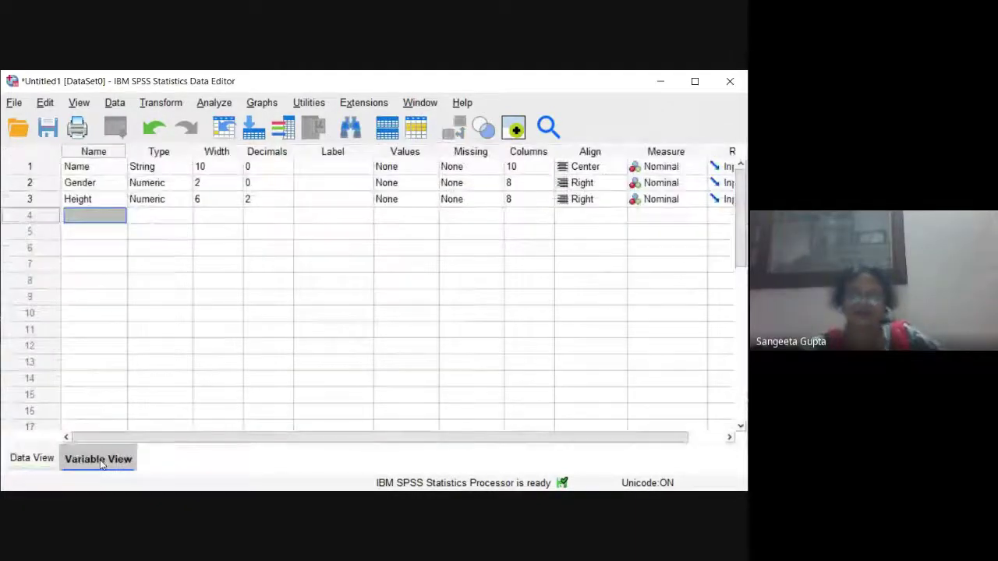